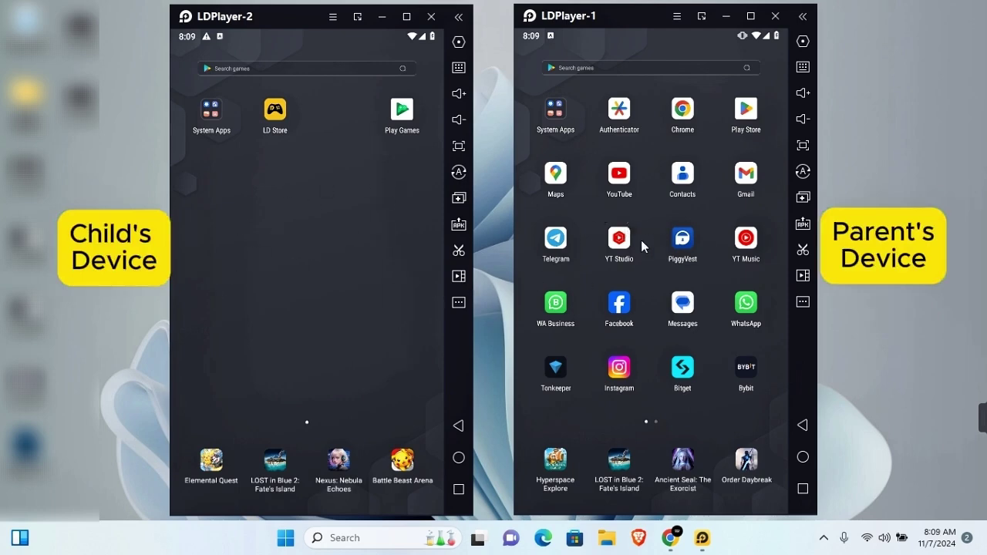
Search the Play Store for 'google family link' and launch the Google Family Link app.
click(746, 112)
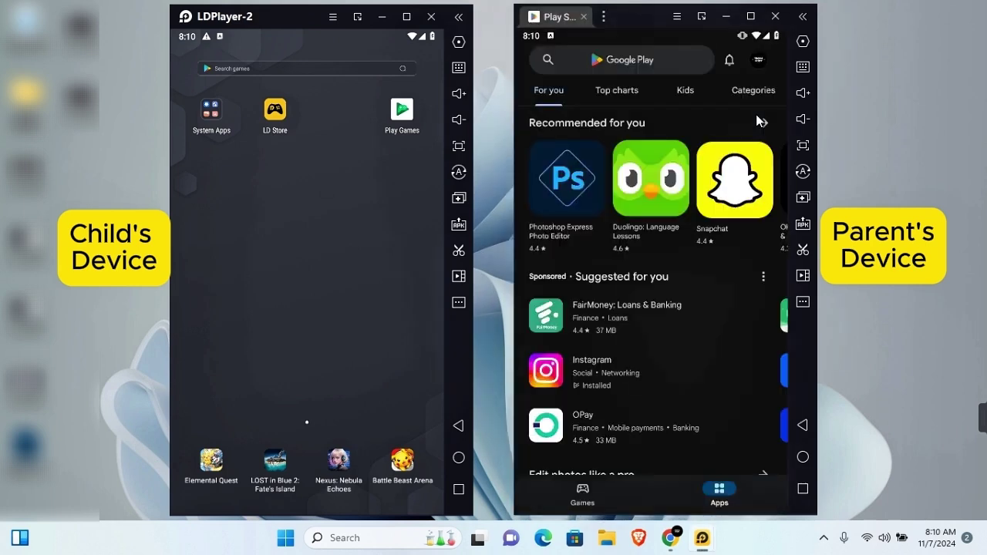
click(642, 65)
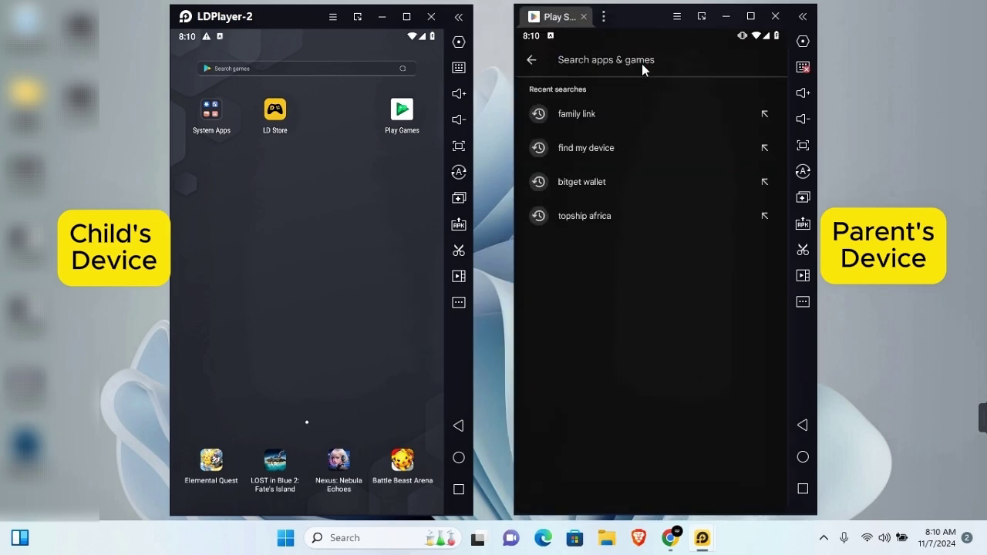
text(gooogle family l)
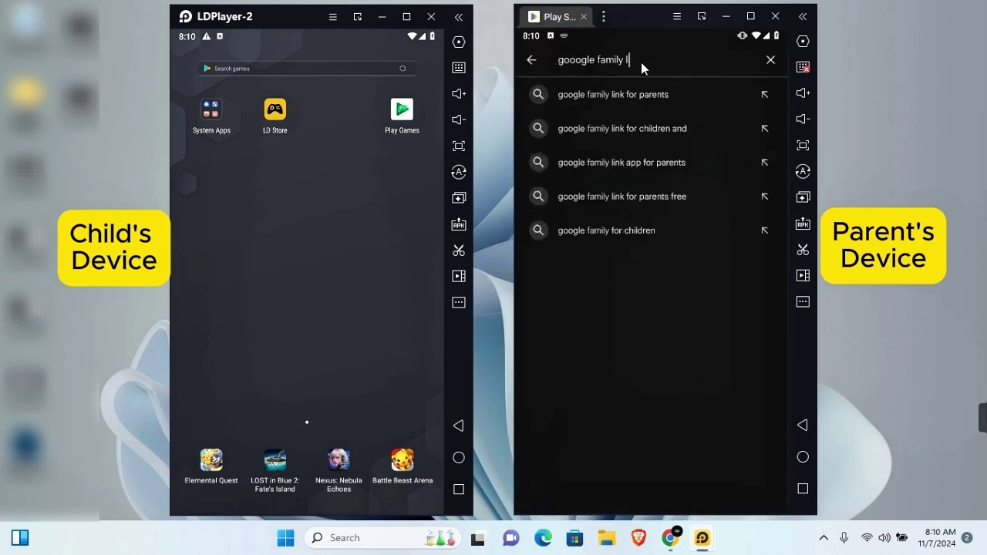
text(ink)
key(Return)
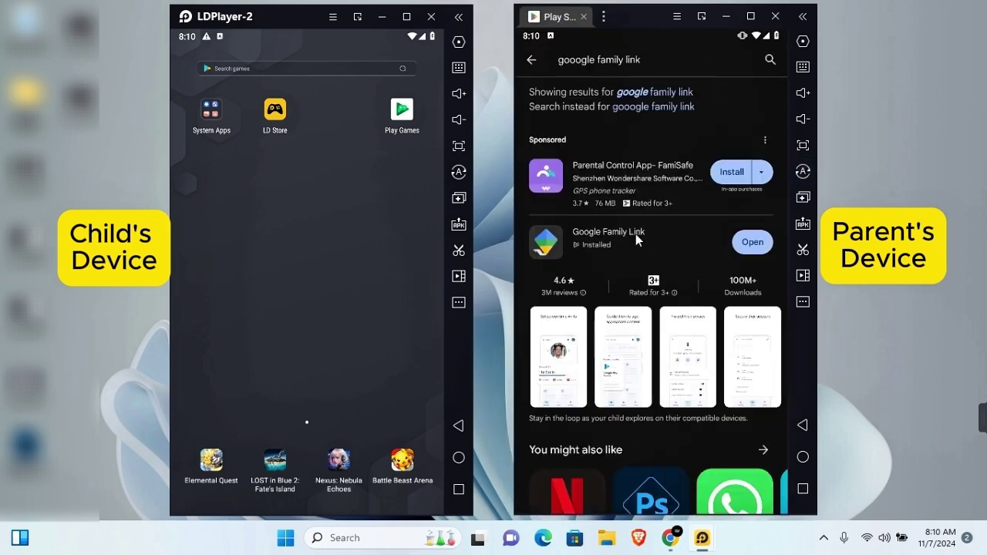
click(550, 246)
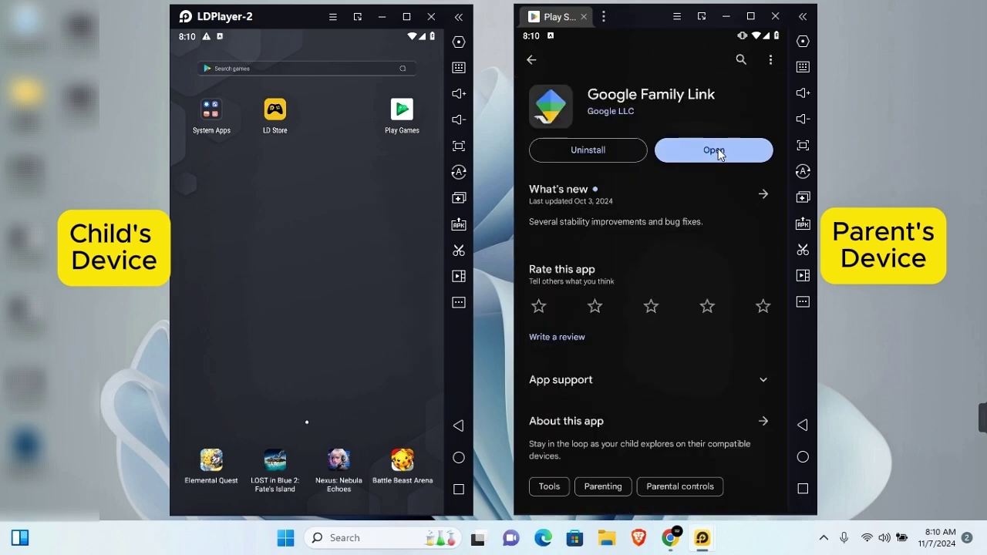
click(716, 151)
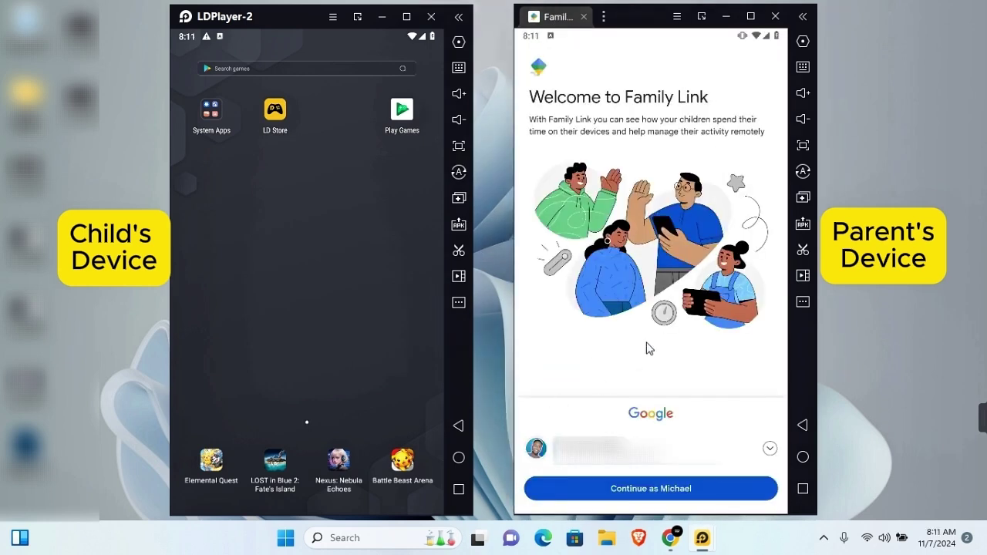
Check the account list, continue as the parent's signed-in account, then switch to Chrome.
click(772, 452)
click(572, 393)
click(636, 489)
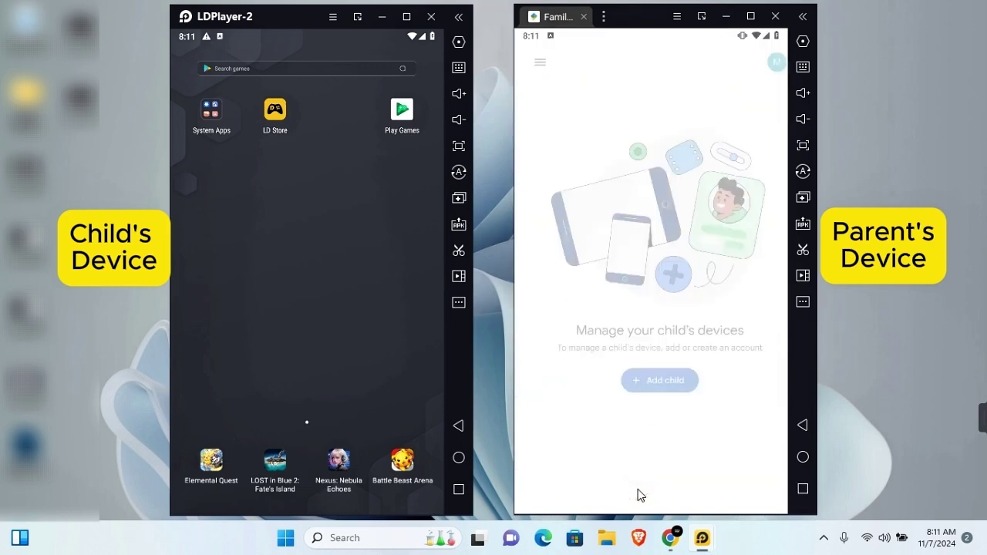
click(668, 537)
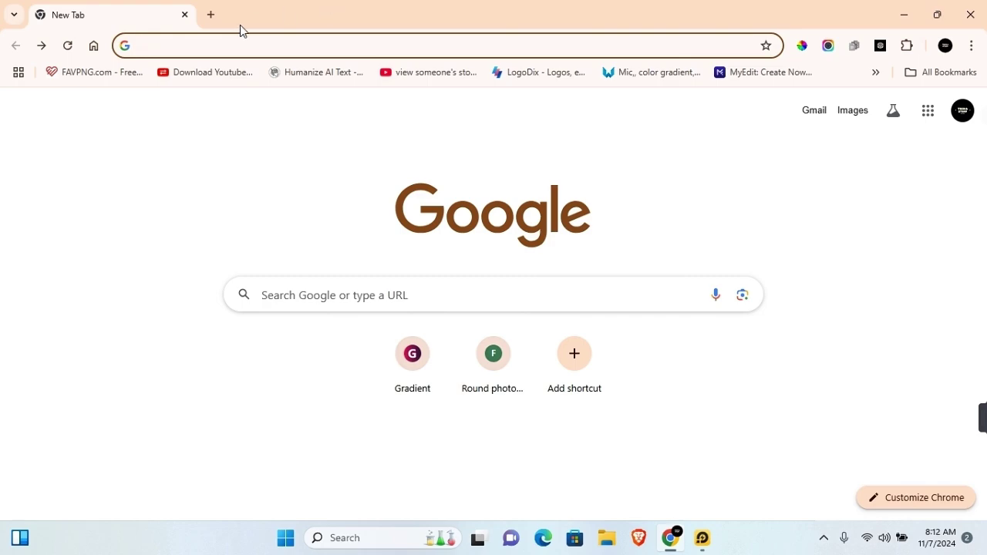
Search Chrome for 'google family link', open the Family Link from Google site and choose Sign in.
text(google fami)
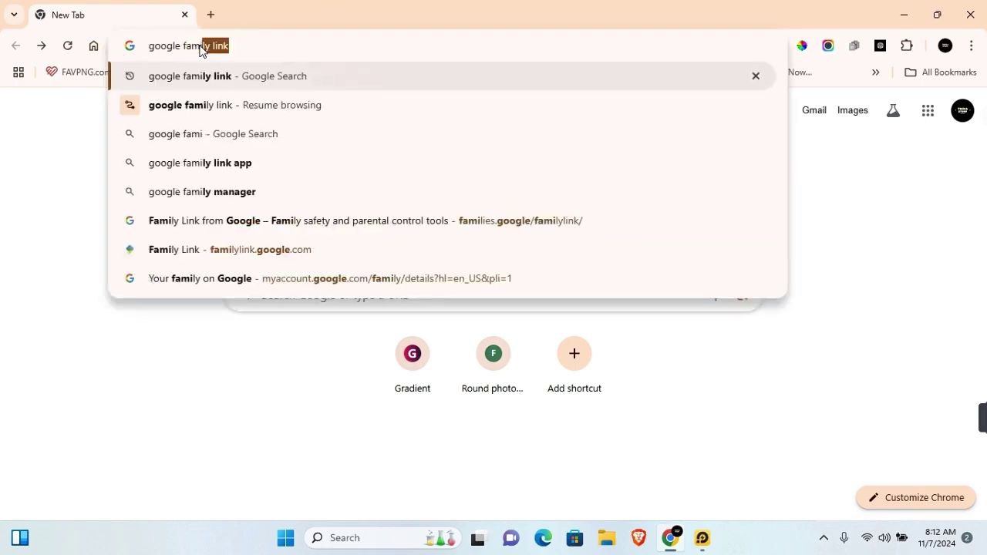
key(Return)
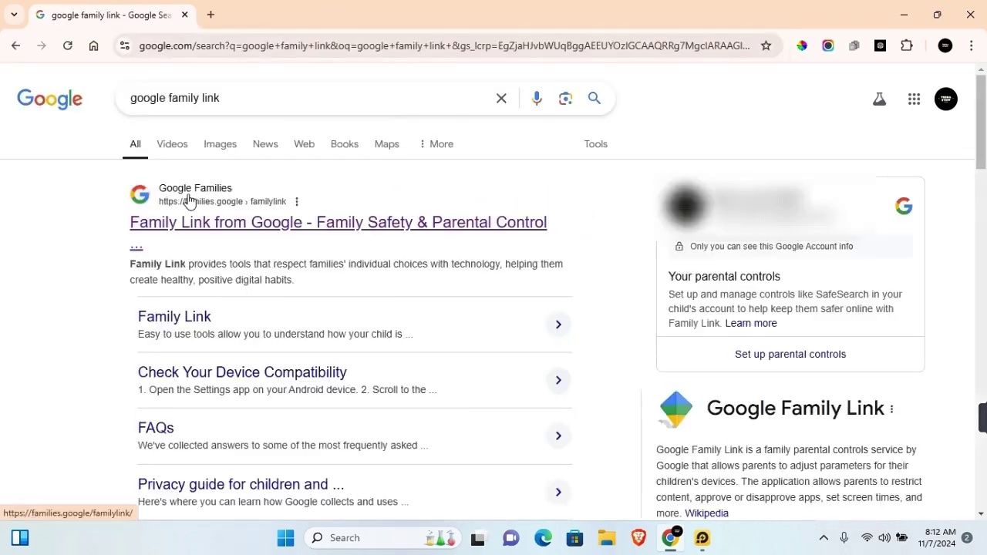
click(162, 225)
click(923, 97)
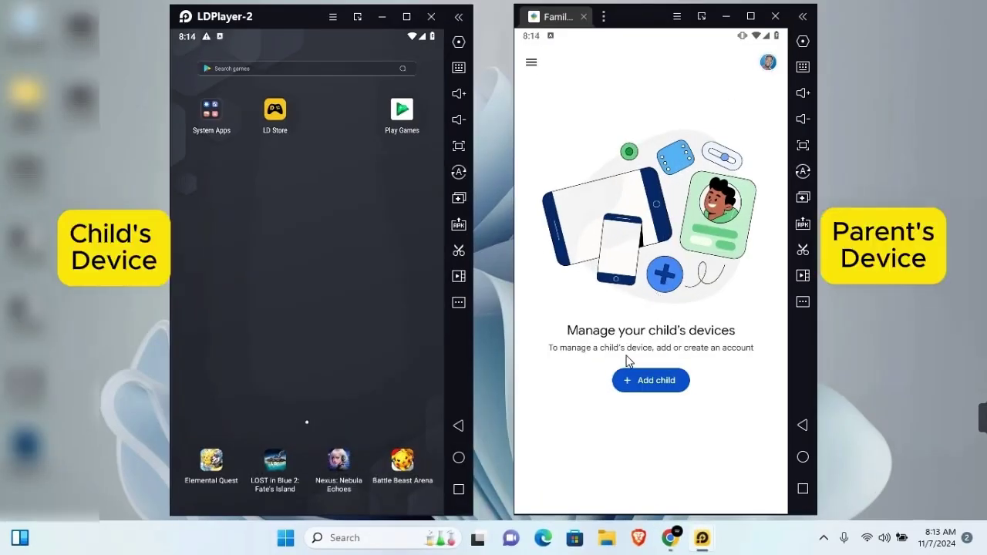
Choose Add child and answer Yes that the child already has a Google Account.
click(652, 381)
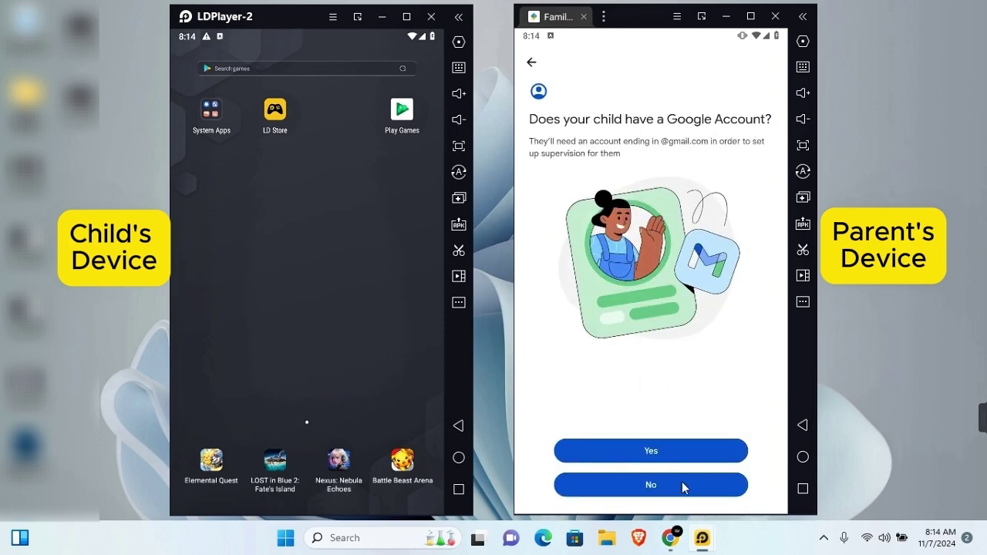
click(656, 452)
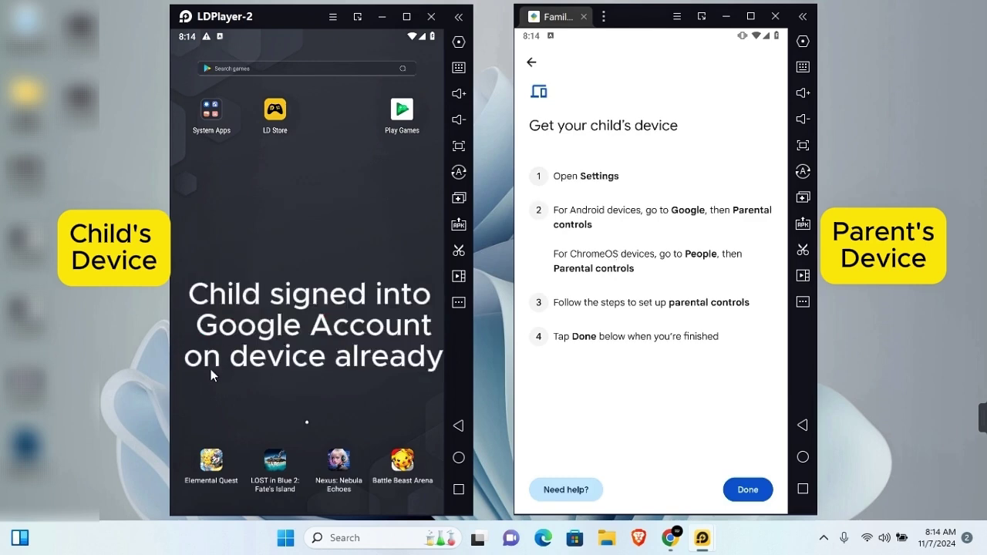
On the child's device, go to Settings > Google > All services > Parental controls.
click(221, 120)
click(207, 137)
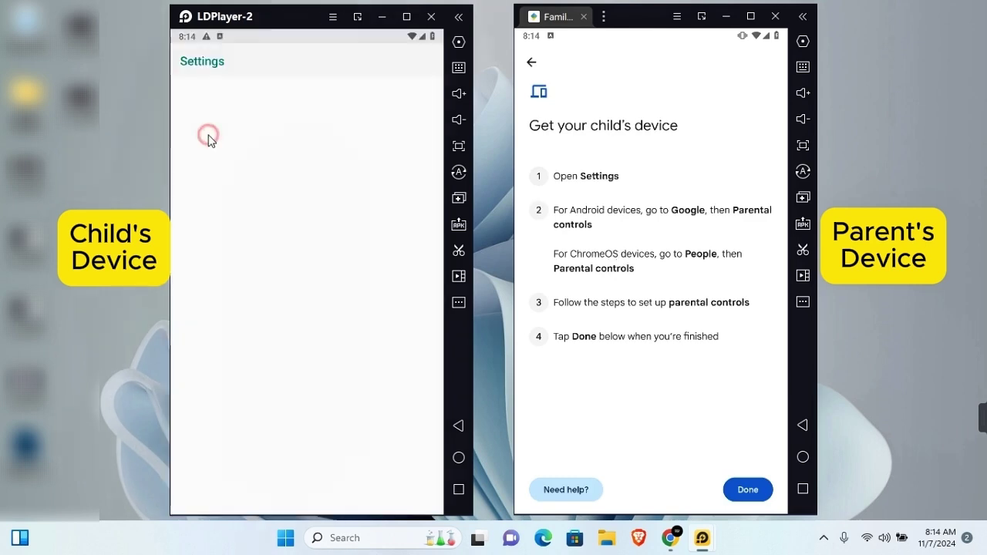
scroll(391, 339, down, 3)
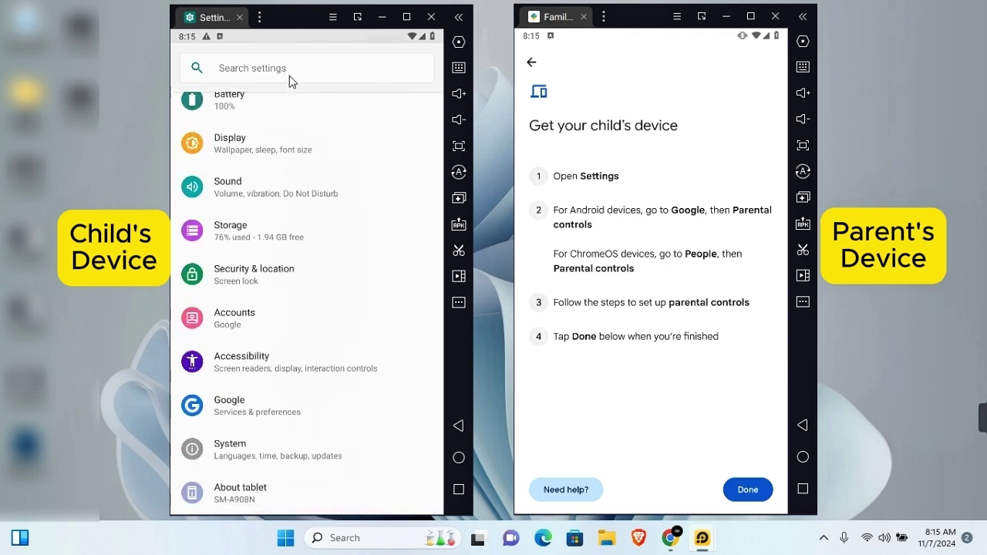
click(231, 402)
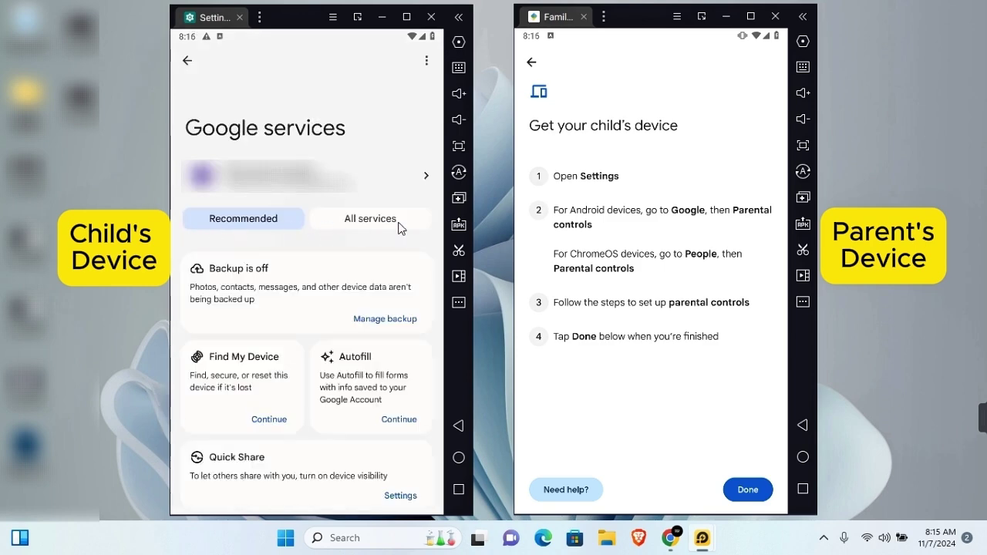
click(376, 222)
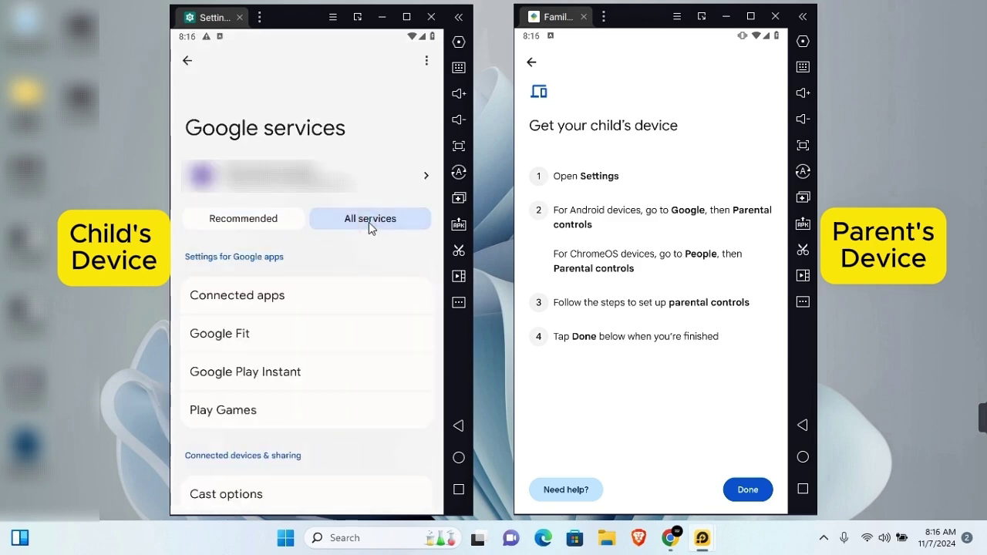
scroll(283, 319, down, 10)
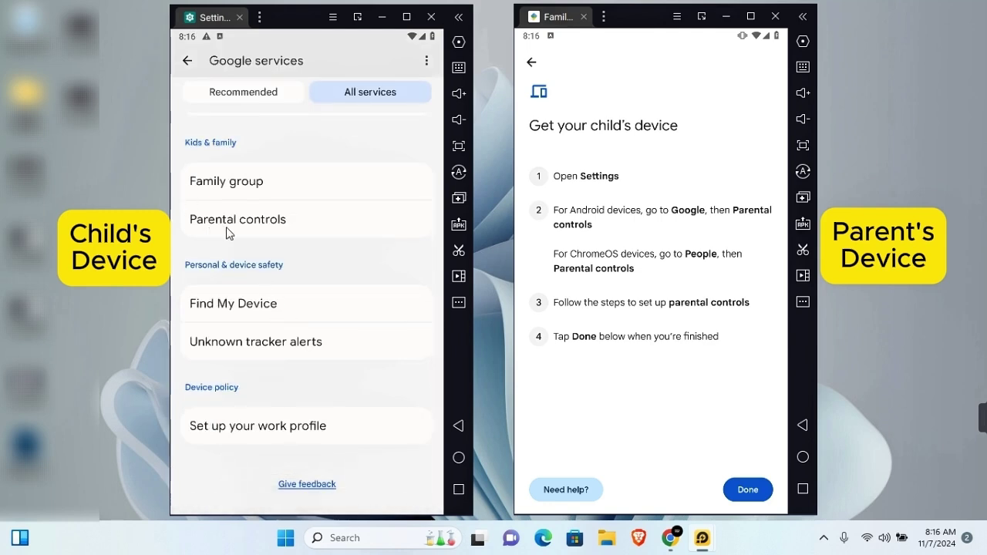
click(254, 232)
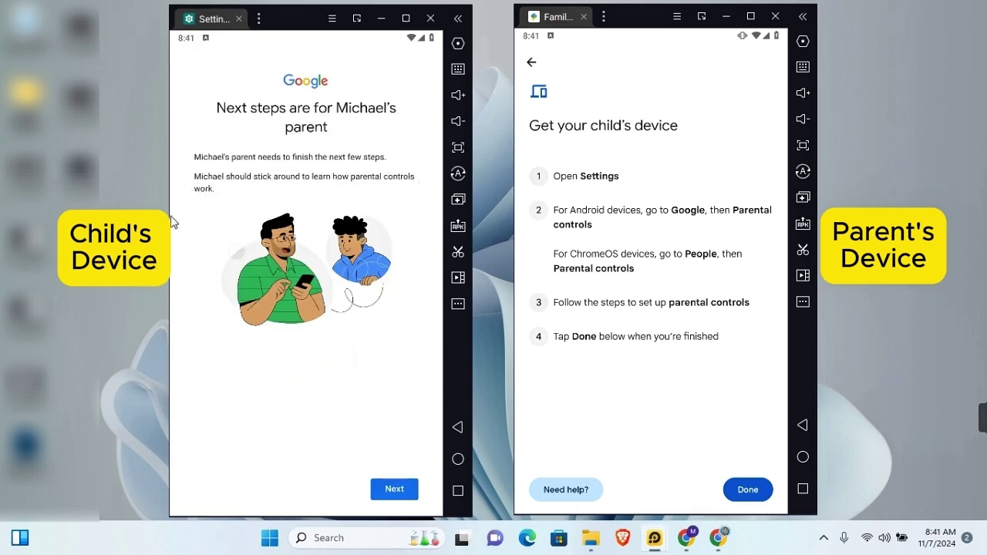
Sign in on the child's device with the parent's Google account e-mail and password.
click(395, 488)
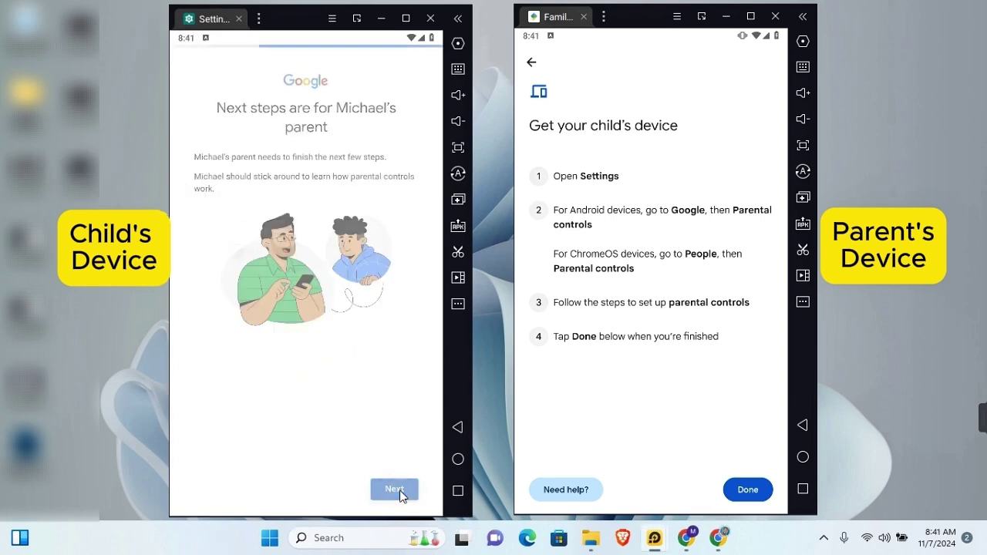
click(316, 210)
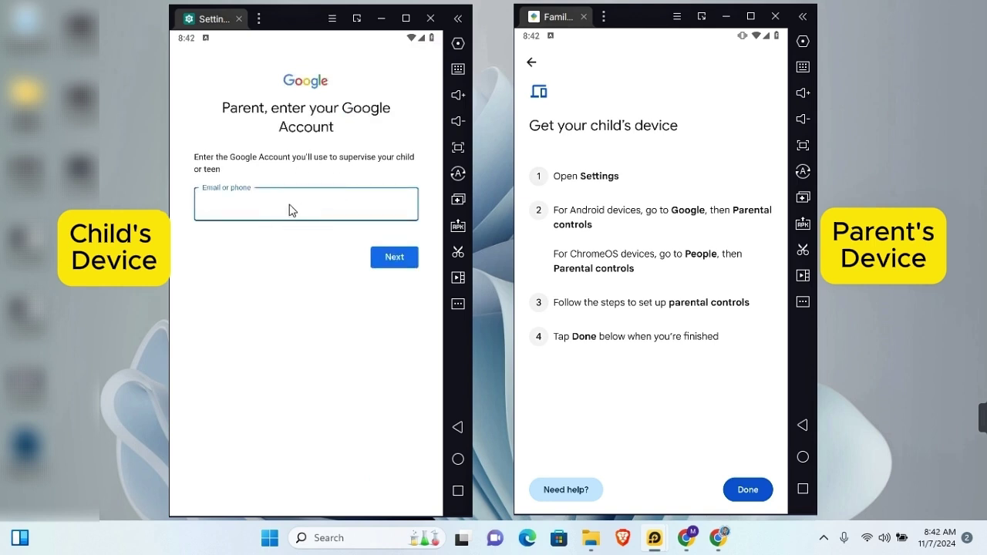
key(ctrl+v)
click(387, 262)
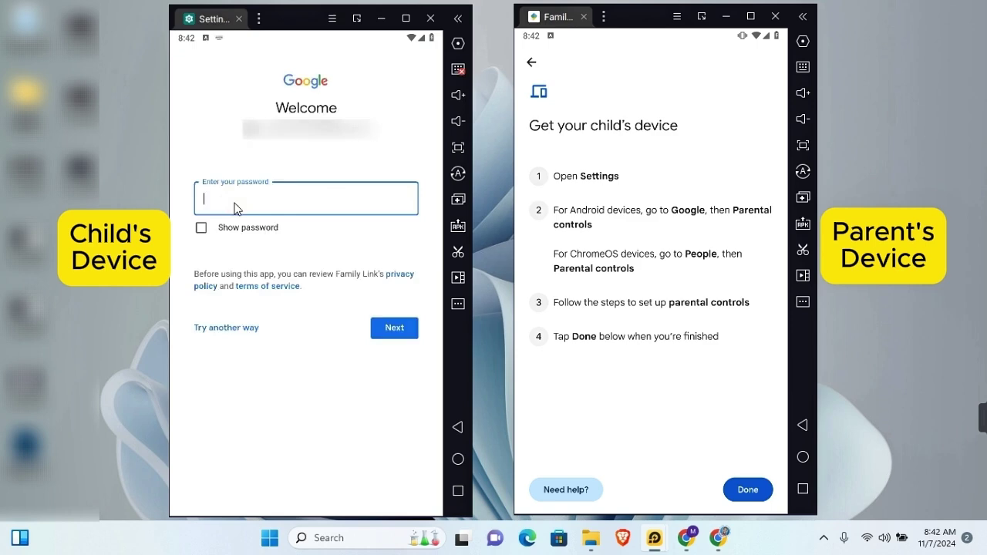
key(ctrl+v)
click(395, 334)
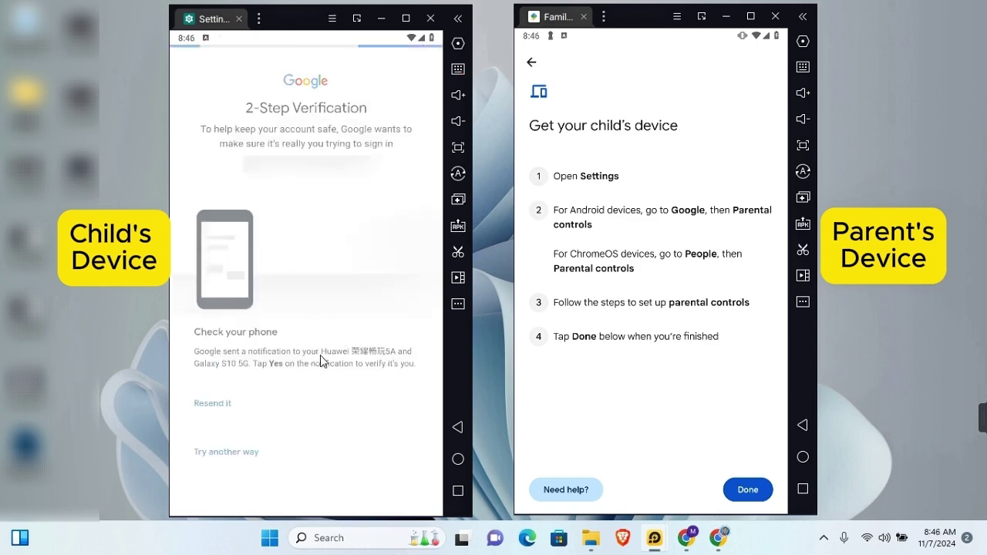
Scroll through the supervision overview down to the child's password prompt.
scroll(418, 255, down, 5)
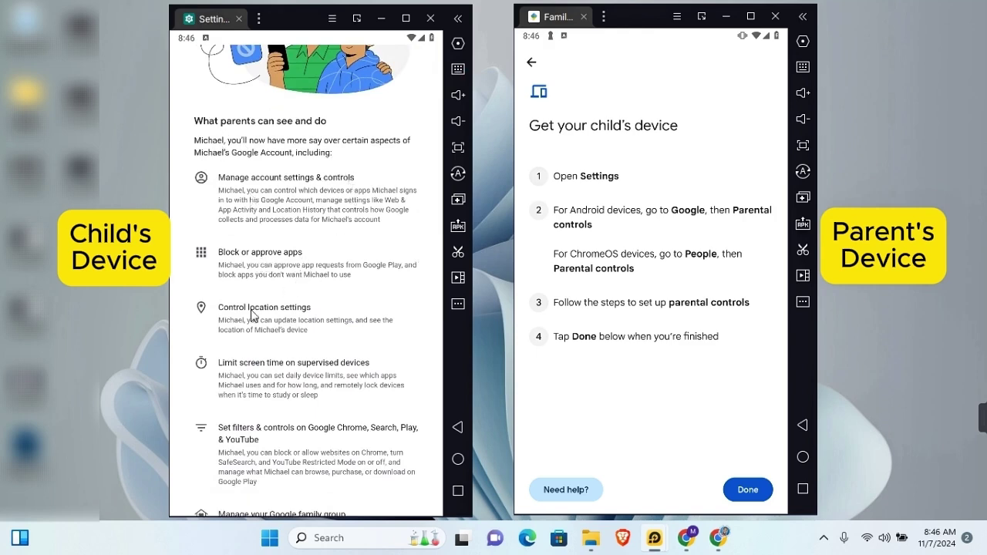
scroll(308, 325, down, 1)
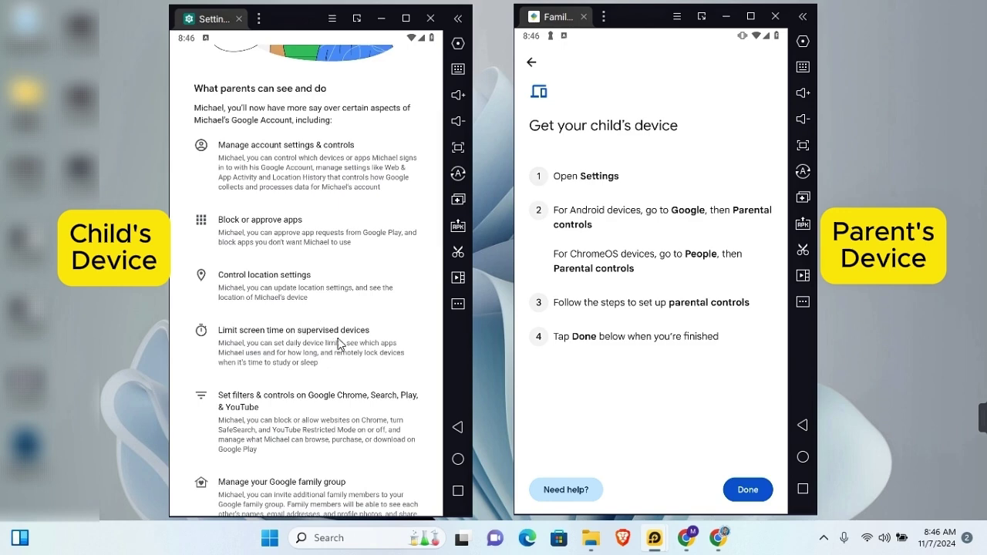
scroll(337, 344, down, 4)
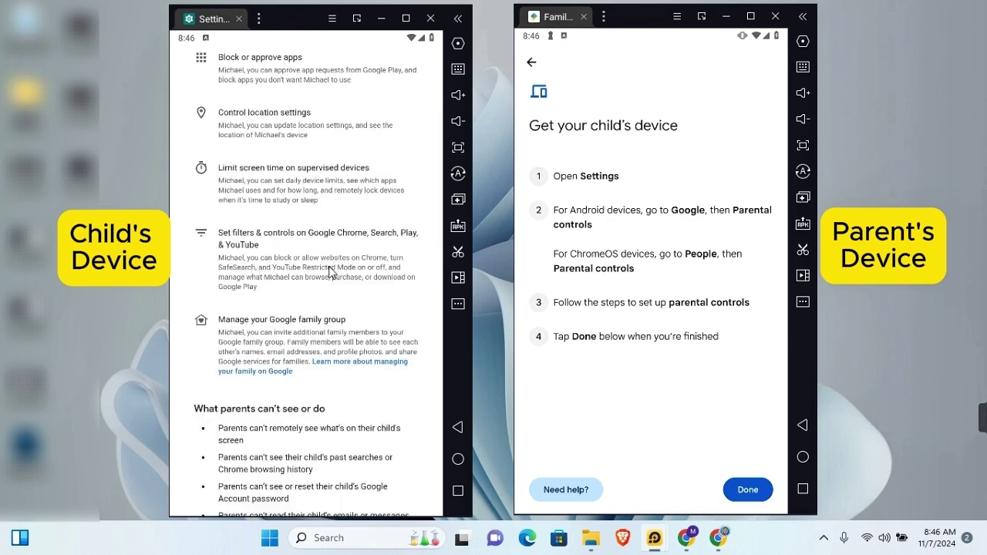
scroll(270, 241, down, 5)
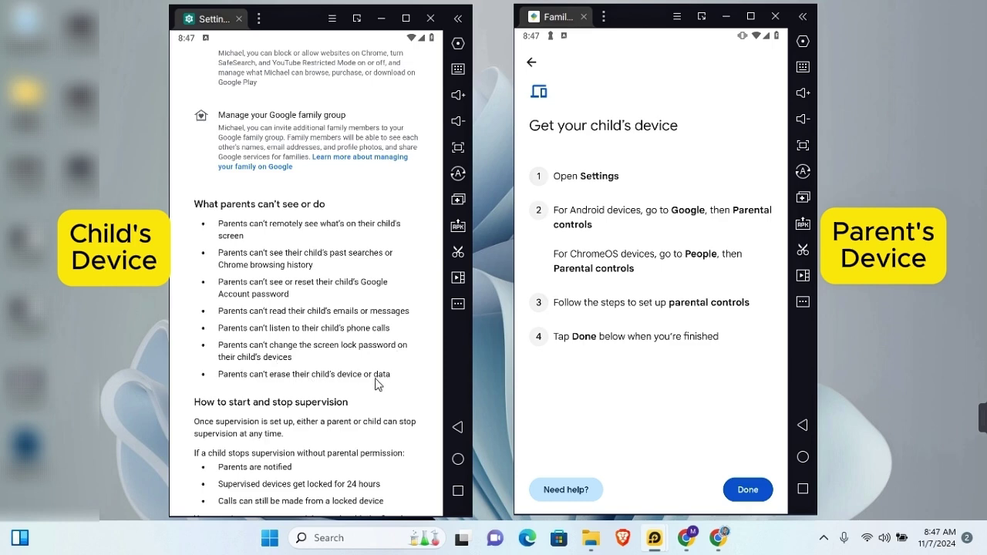
scroll(401, 382, down, 2)
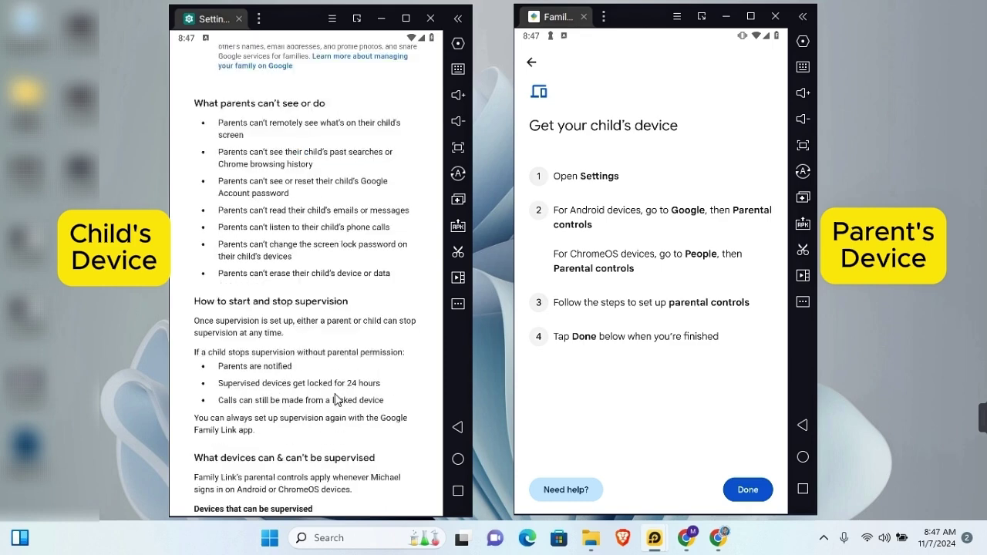
scroll(335, 399, down, 10)
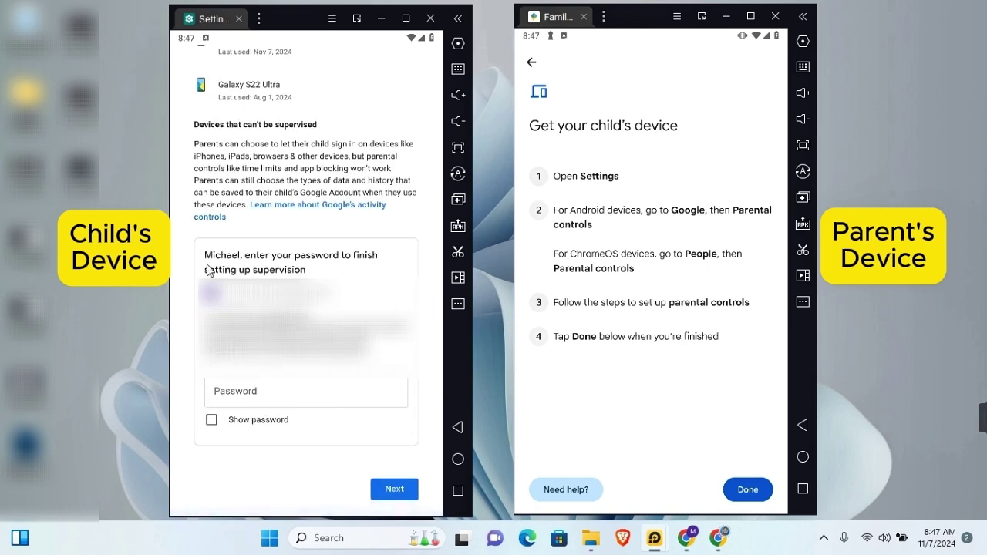
Enter the child's account password and activate Family Link as the device admin app.
click(237, 404)
key(ctrl+v)
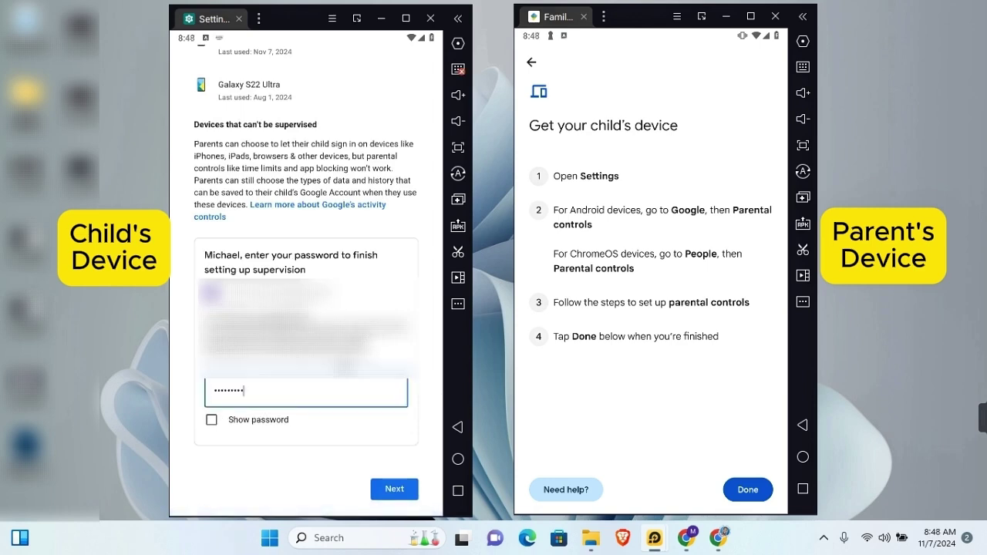
click(398, 496)
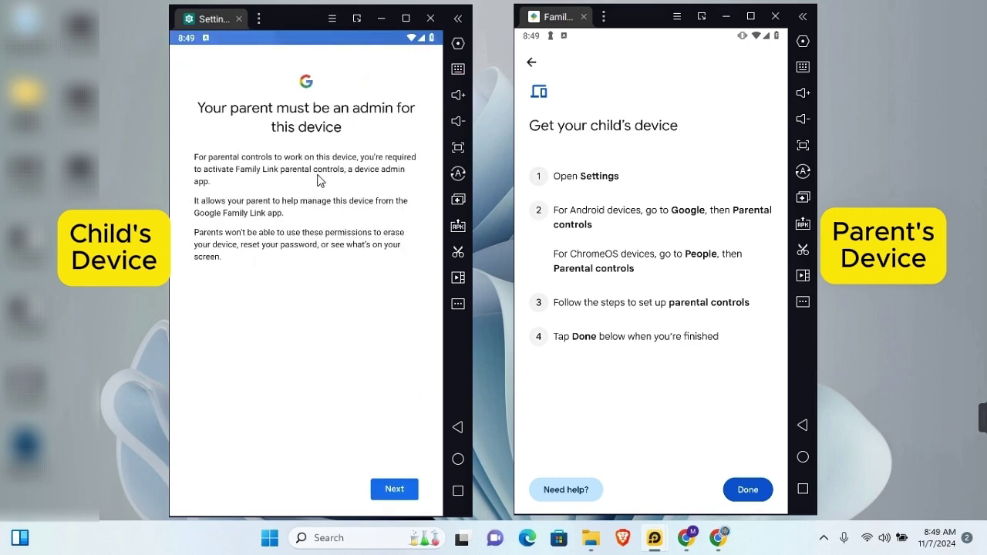
click(400, 489)
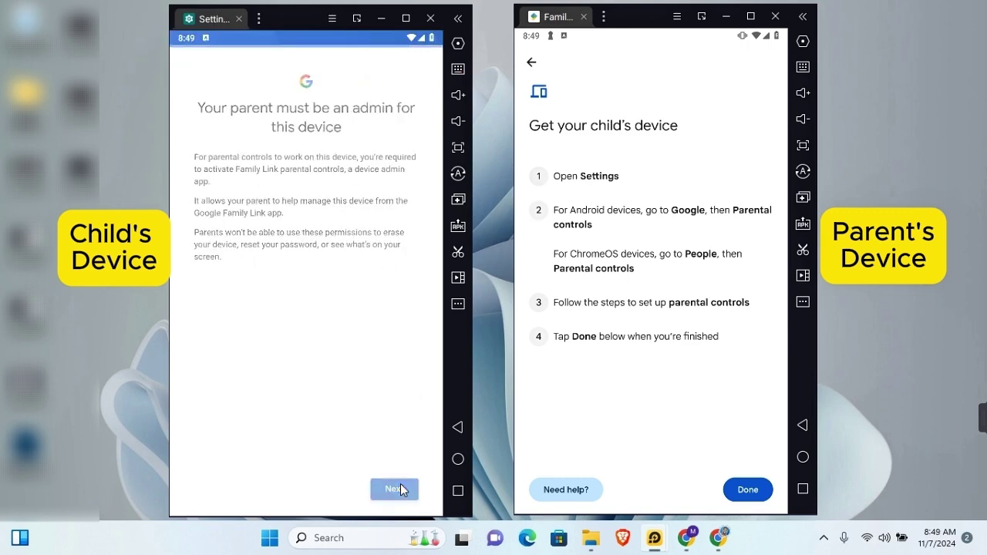
scroll(400, 489, down, 2)
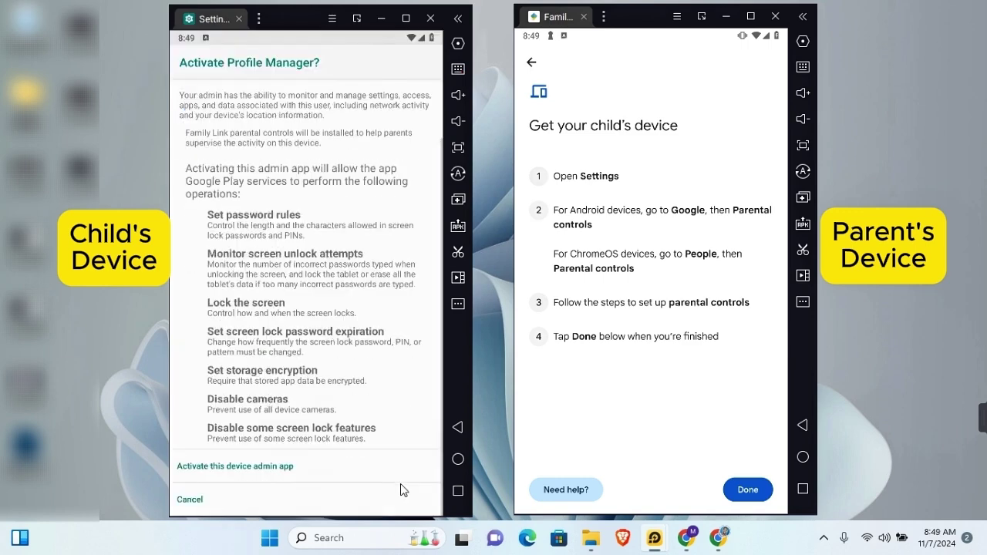
click(235, 469)
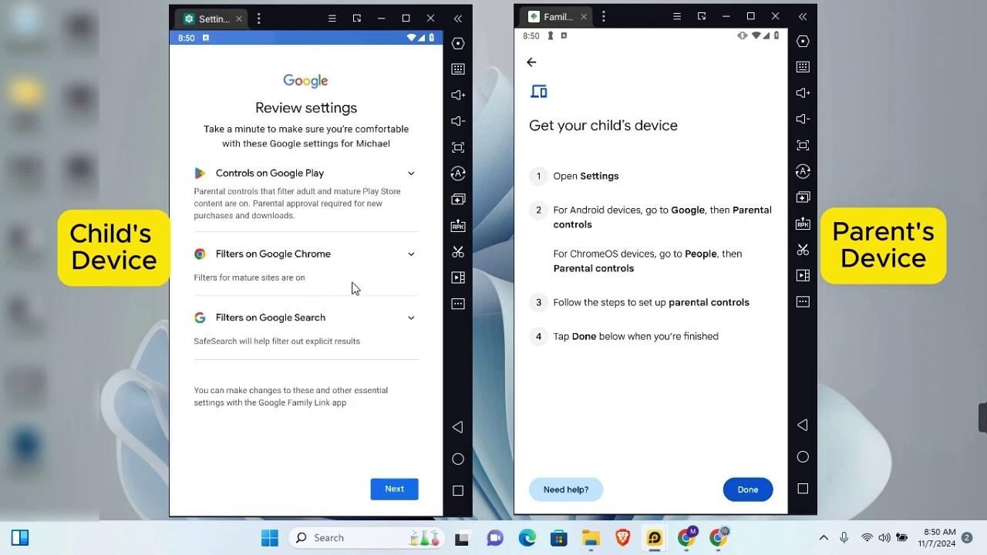
Review the Google Play, Apps & games and Chrome filter controls, accept them, and finish with Done.
click(410, 175)
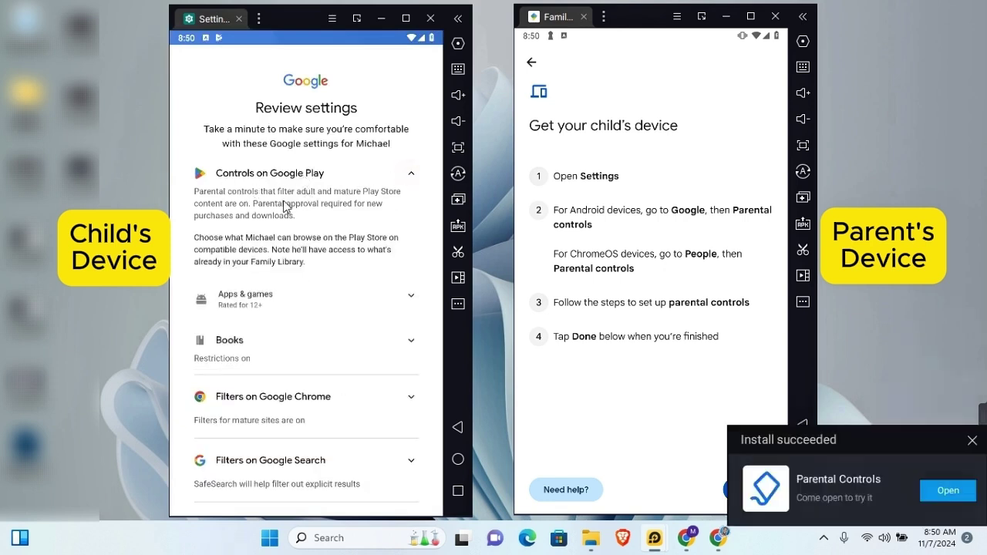
click(410, 297)
scroll(393, 310, down, 4)
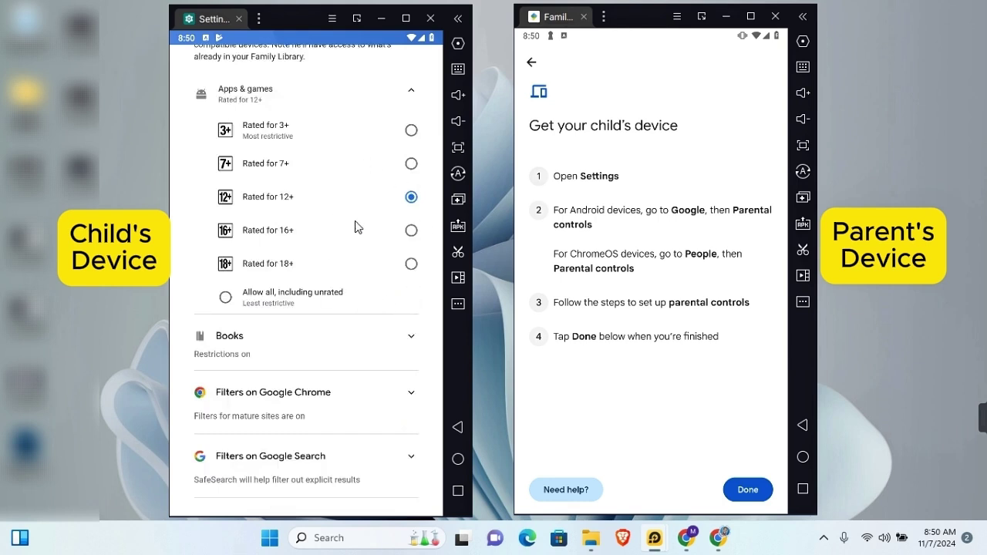
click(405, 422)
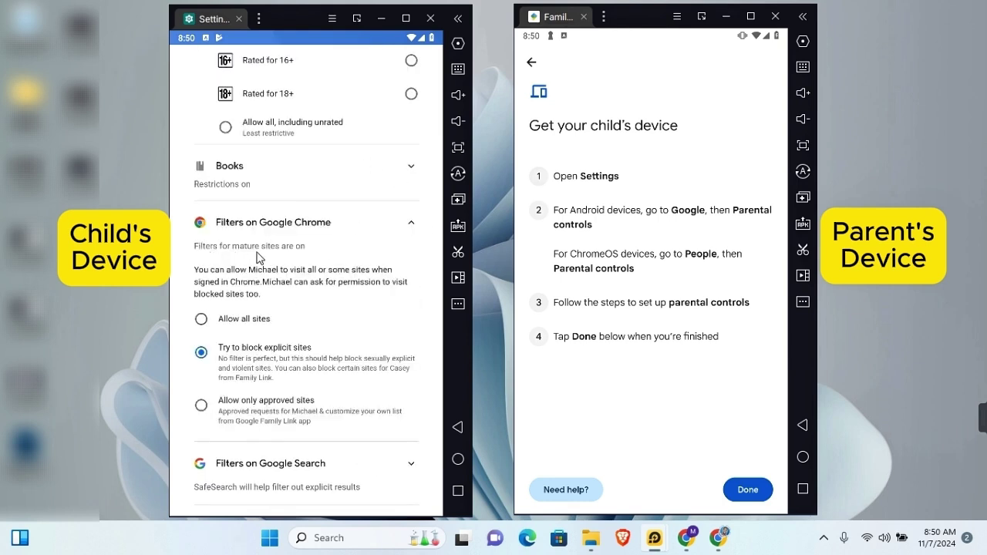
scroll(310, 260, down, 2)
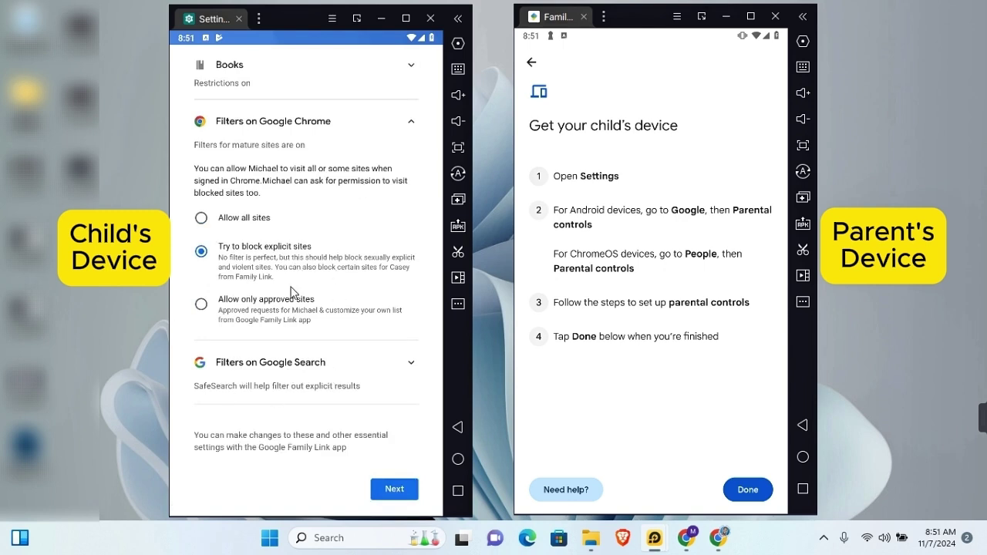
click(403, 492)
click(389, 486)
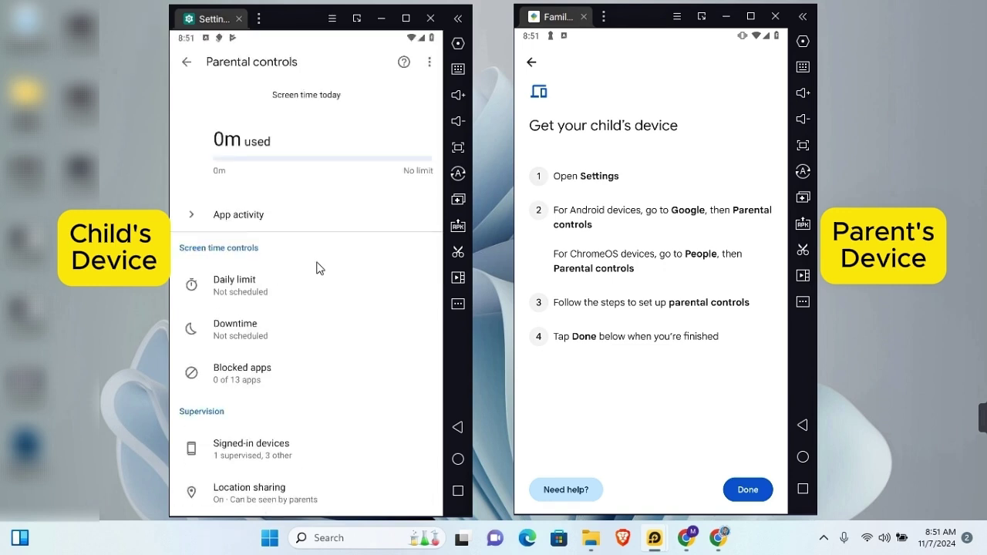
Return the child's device to its home screen and tap Done on the parent's setup page.
click(458, 459)
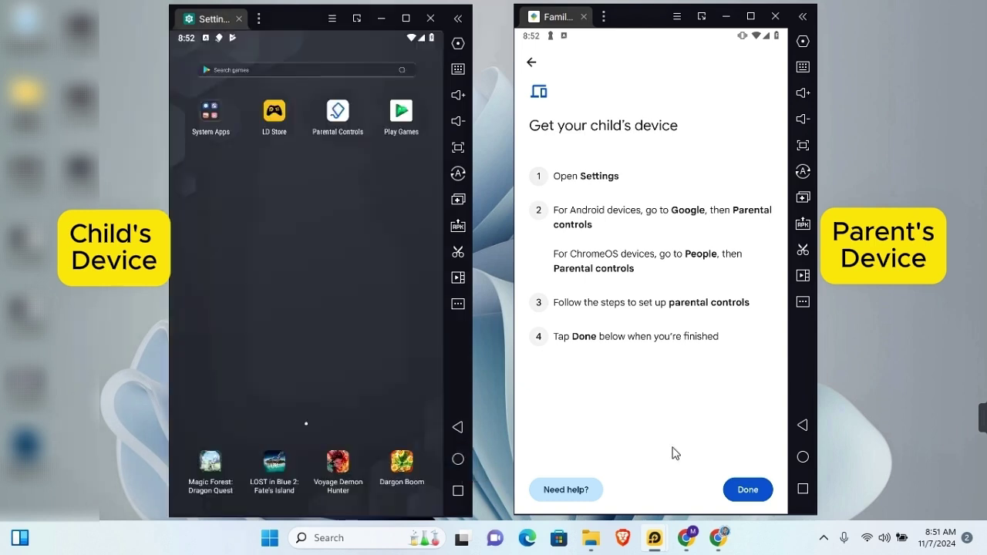
click(750, 488)
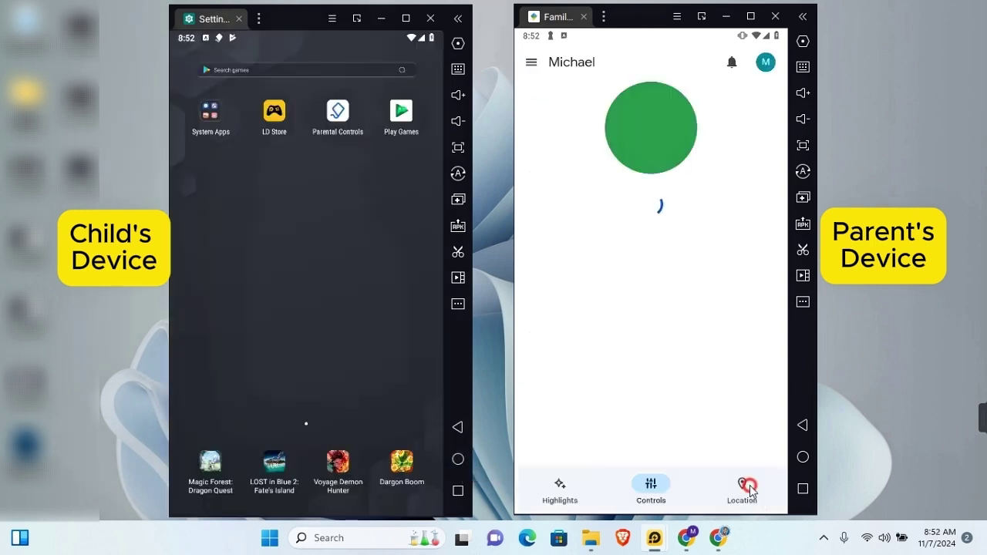